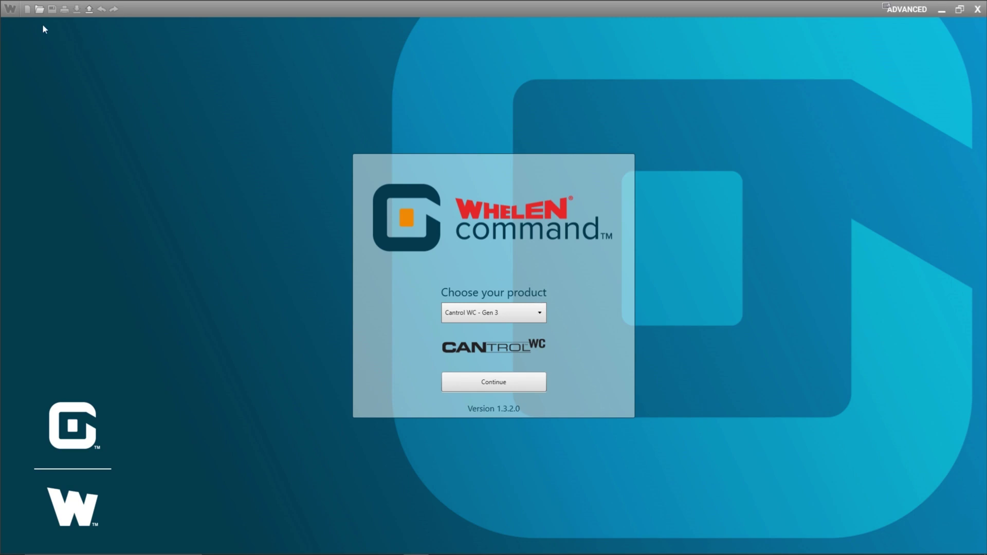
# Open the Assign Installation ID window from the W application menu.
pyautogui.click(10, 9)
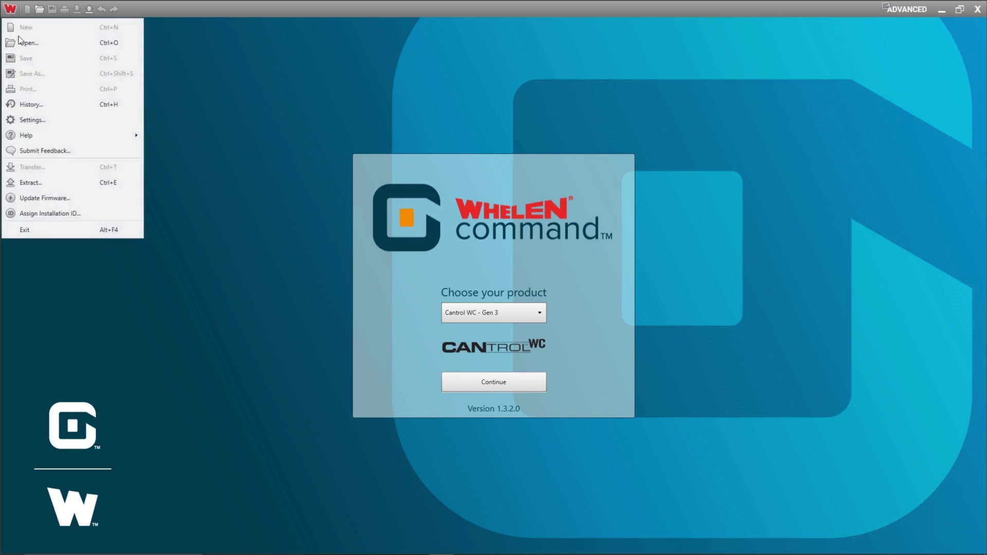
pyautogui.click(45, 215)
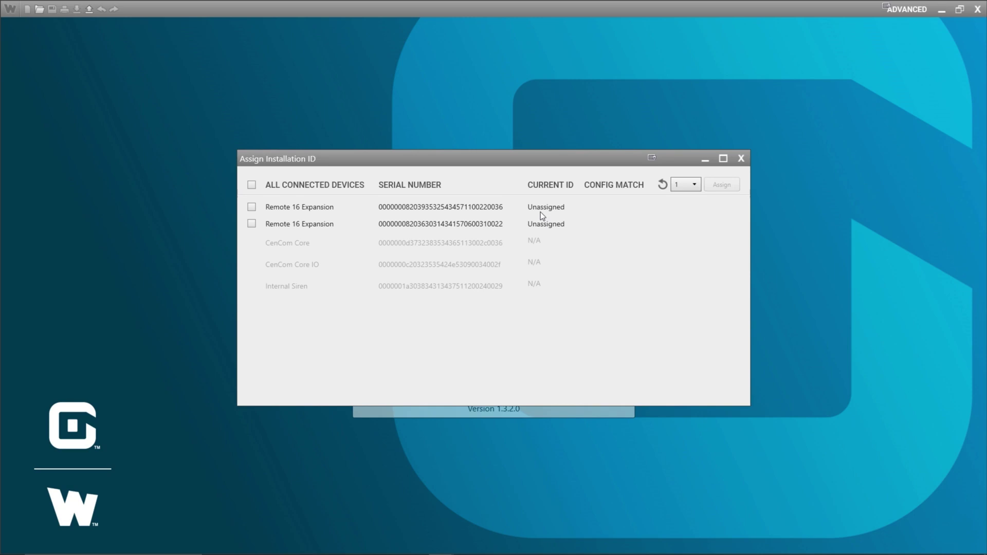
# Assign installation ID 1 to the first Remote 16 Expansion and ID 2 to the second.
pyautogui.click(251, 208)
pyautogui.click(720, 188)
pyautogui.click(252, 225)
pyautogui.click(694, 185)
pyautogui.click(684, 208)
pyautogui.click(727, 187)
# Close the ID window and begin a new CenCom Core product setup.
pyautogui.click(741, 159)
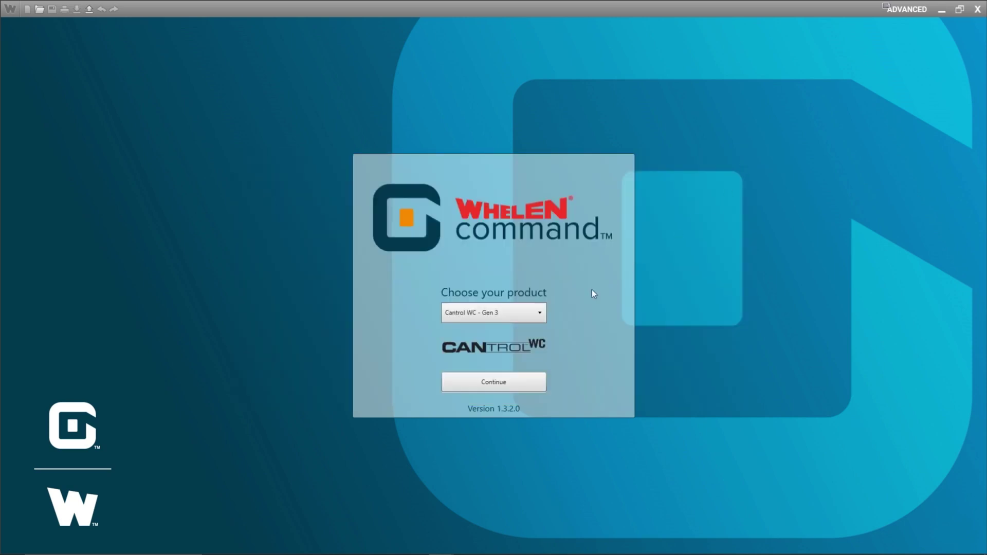
pyautogui.click(537, 312)
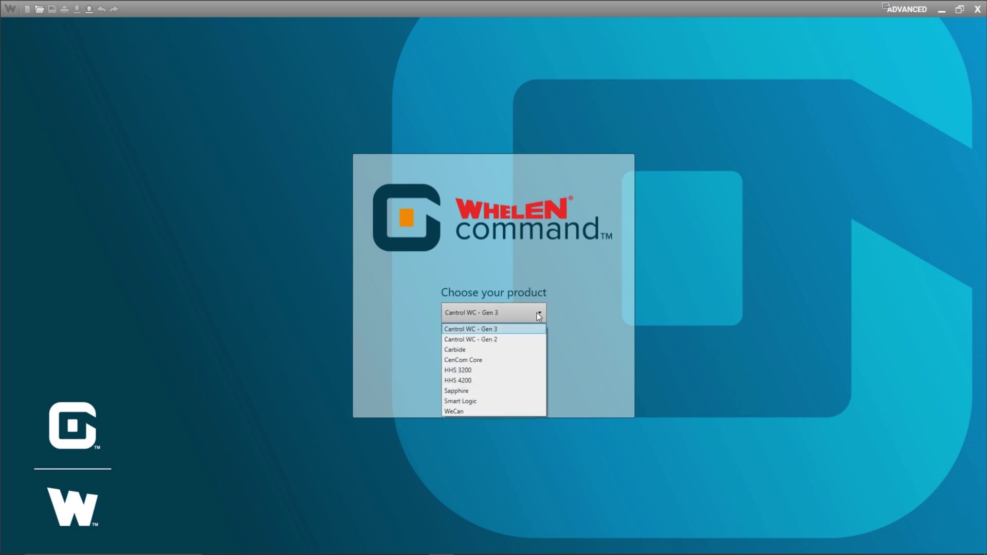
pyautogui.click(507, 359)
pyautogui.click(483, 380)
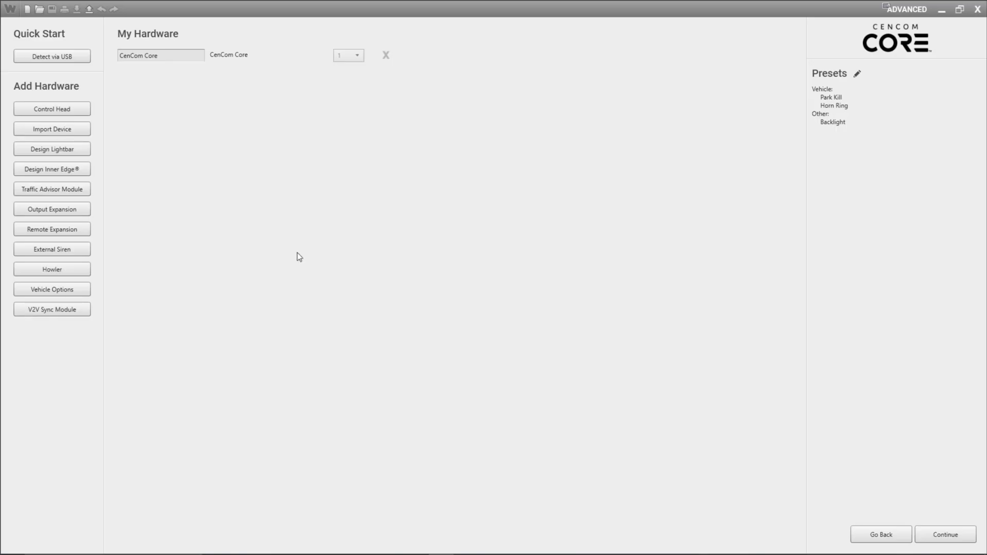
# Add the 21 and Slide WCX control head and two 16 Output/4 Input remote expansions.
pyautogui.click(67, 111)
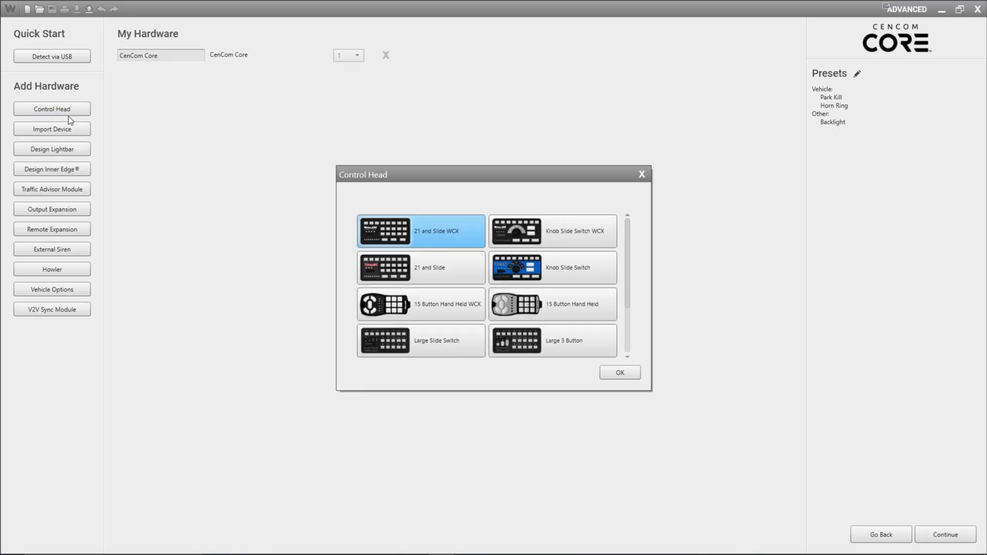
pyautogui.click(620, 371)
pyautogui.click(52, 233)
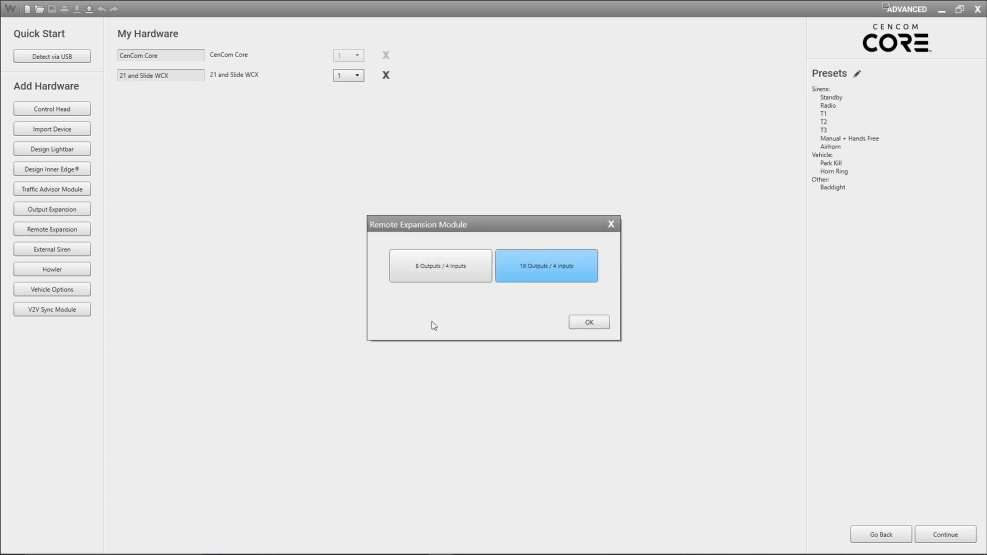
pyautogui.click(589, 323)
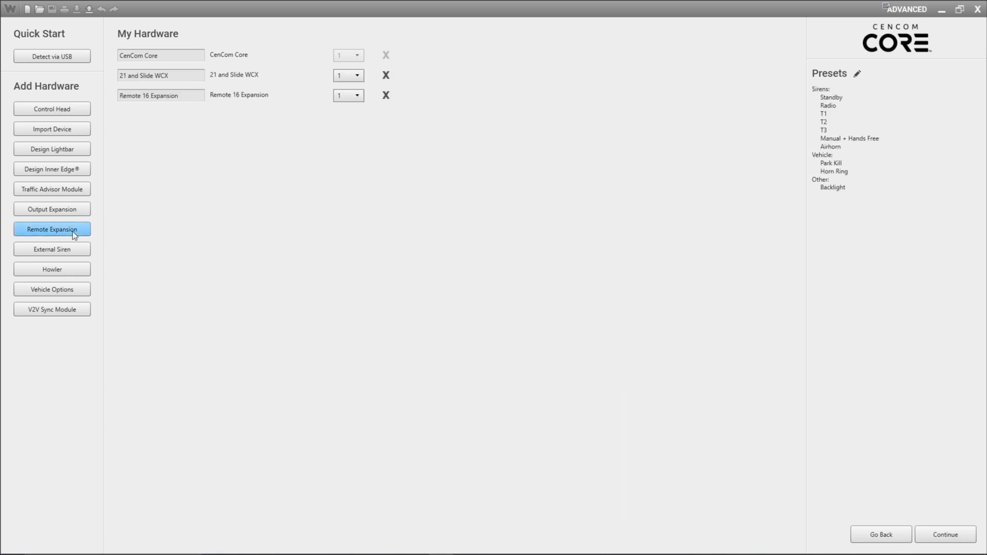
pyautogui.click(72, 232)
pyautogui.click(582, 328)
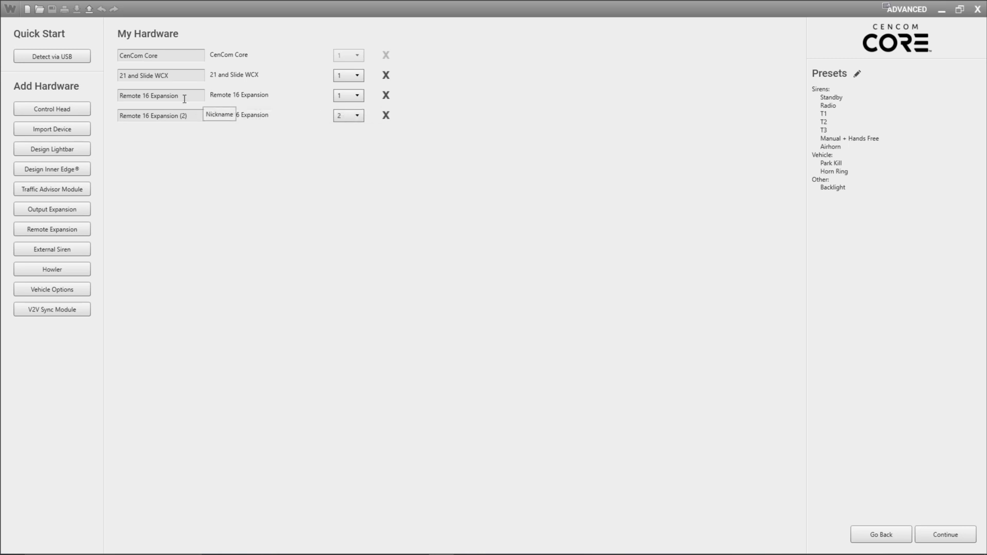
# Rename the expansion nicknames to 'Remote 16 Front' and 'Remote 16 Back'.
pyautogui.moveTo(184, 99); pyautogui.dragTo(151, 98)
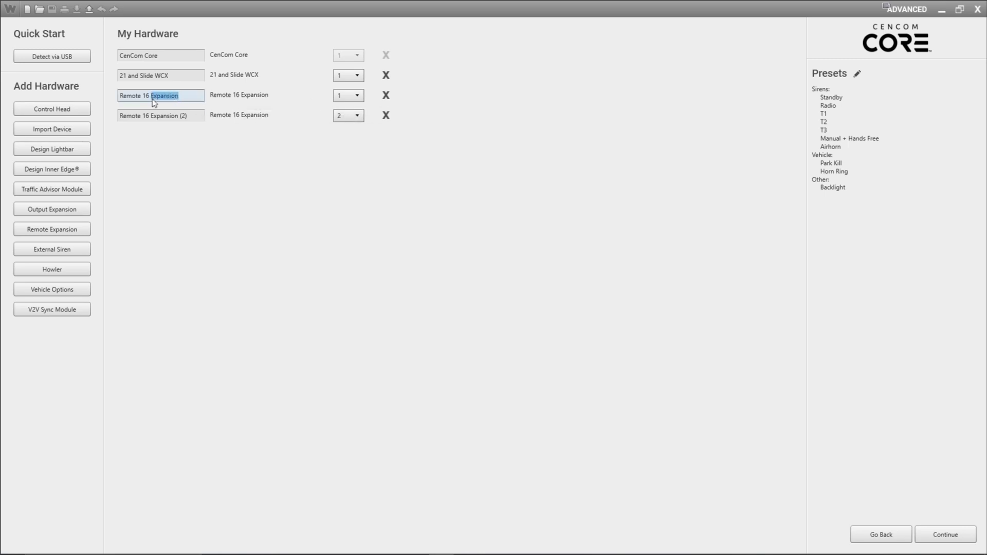
pyautogui.write('Front')
pyautogui.moveTo(194, 115); pyautogui.dragTo(152, 119)
pyautogui.write('Back')
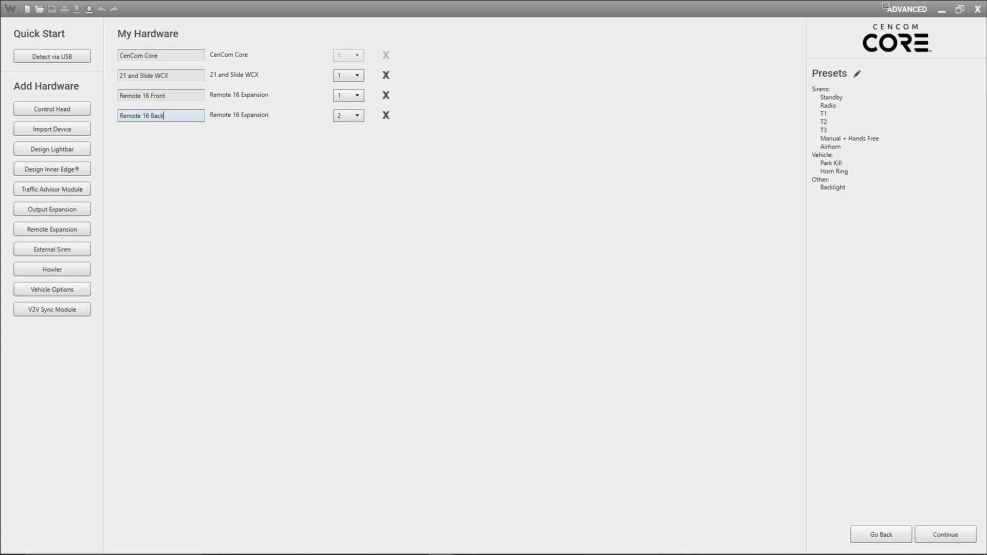
pyautogui.click(254, 147)
pyautogui.click(10, 9)
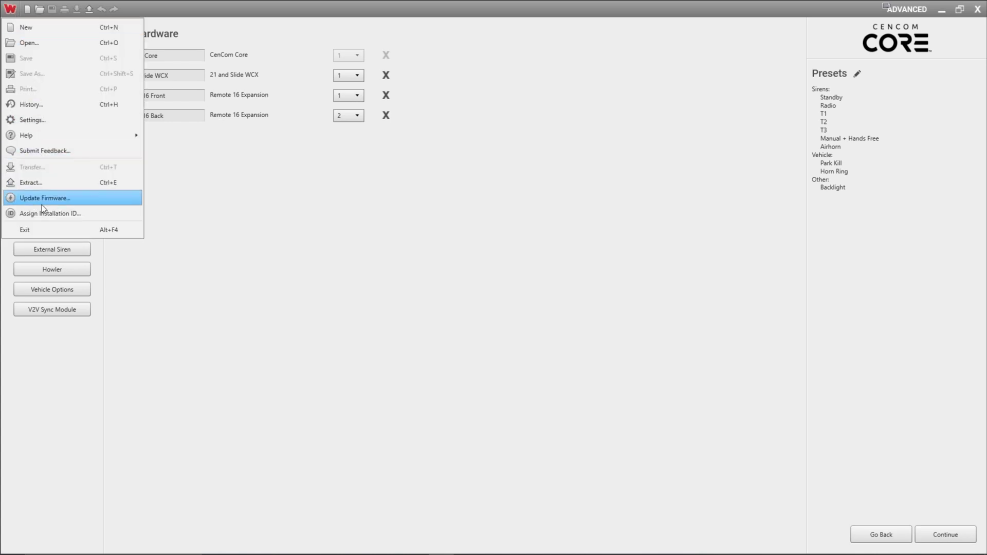
pyautogui.click(39, 213)
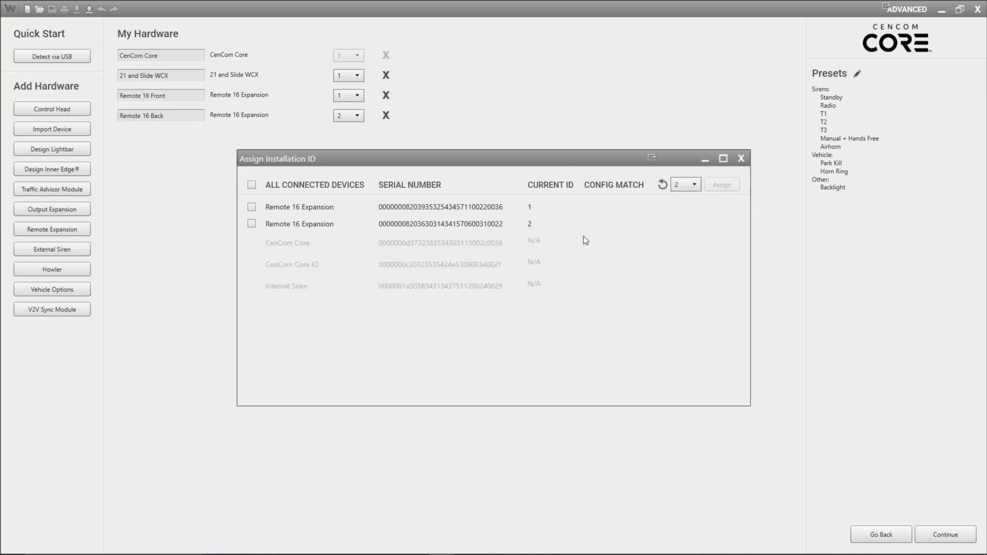
pyautogui.click(662, 185)
pyautogui.click(741, 159)
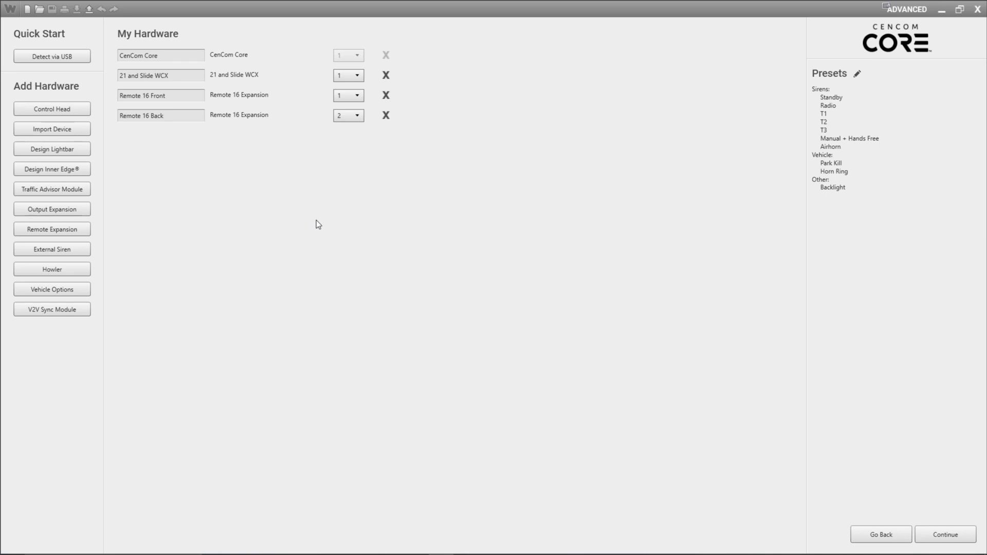
# Continue, return to My Hardware, and reopen Assign Installation ID to check the Config Match column.
pyautogui.click(940, 537)
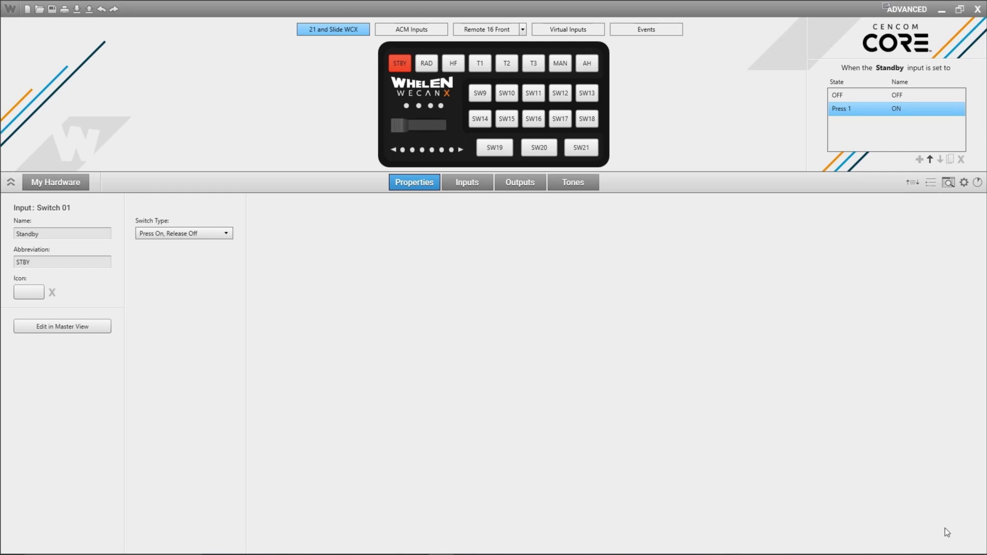
pyautogui.click(71, 183)
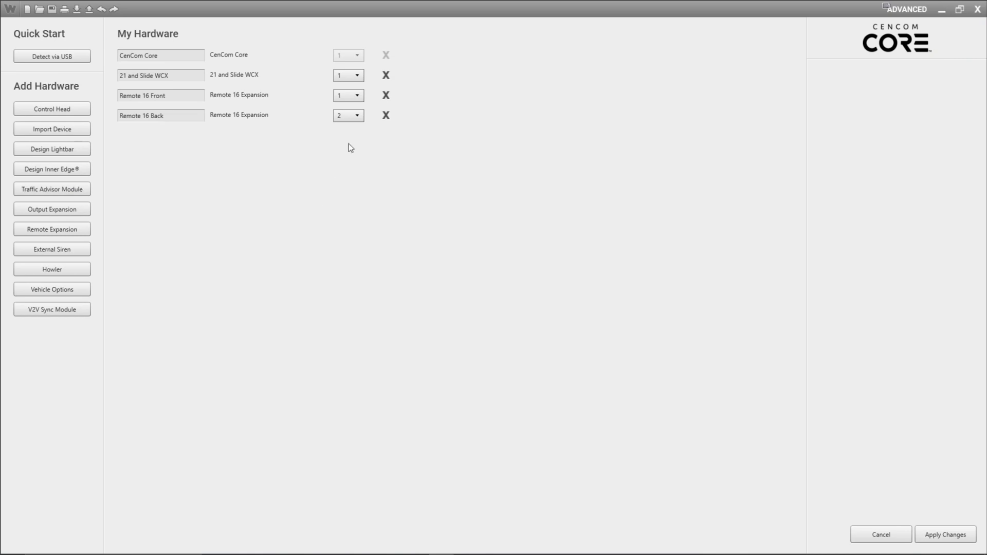
pyautogui.click(10, 9)
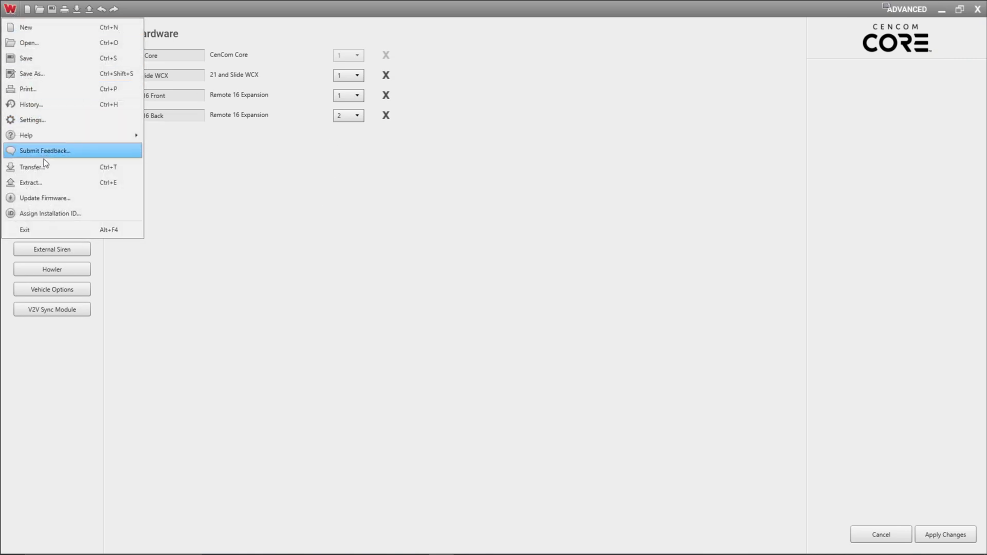
pyautogui.click(50, 213)
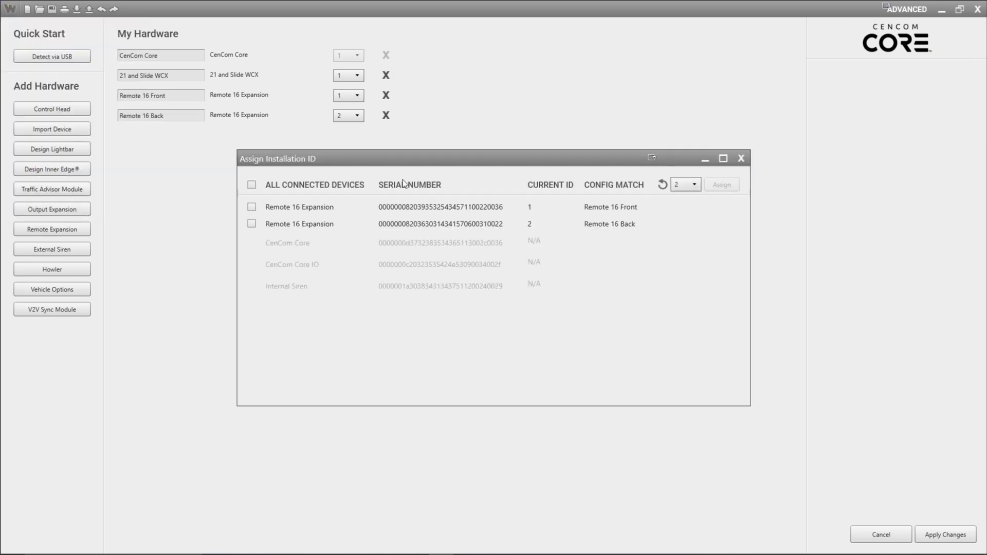